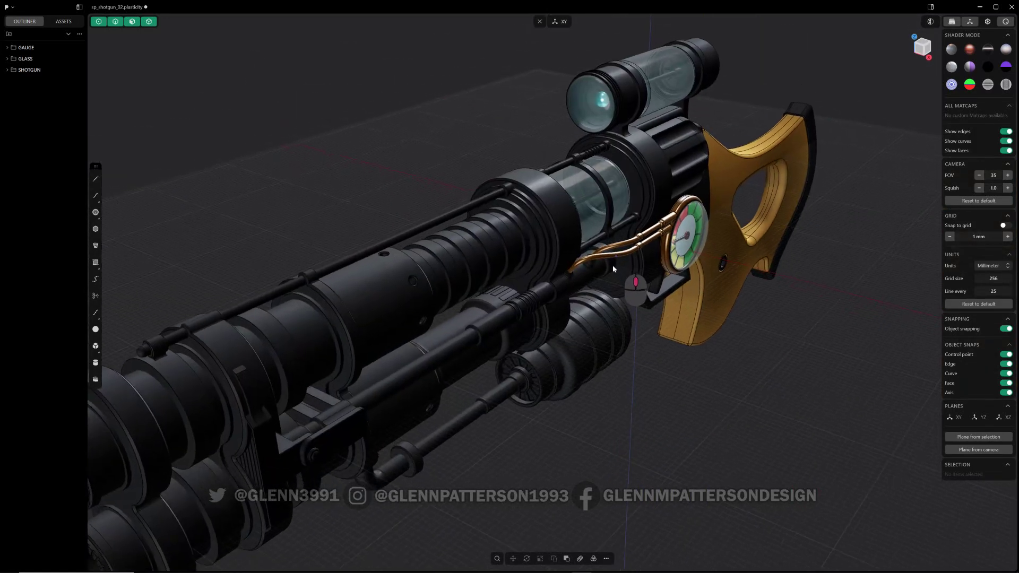
Isolate the glass lens at the front of the scope and view it at an angle.
click(596, 112)
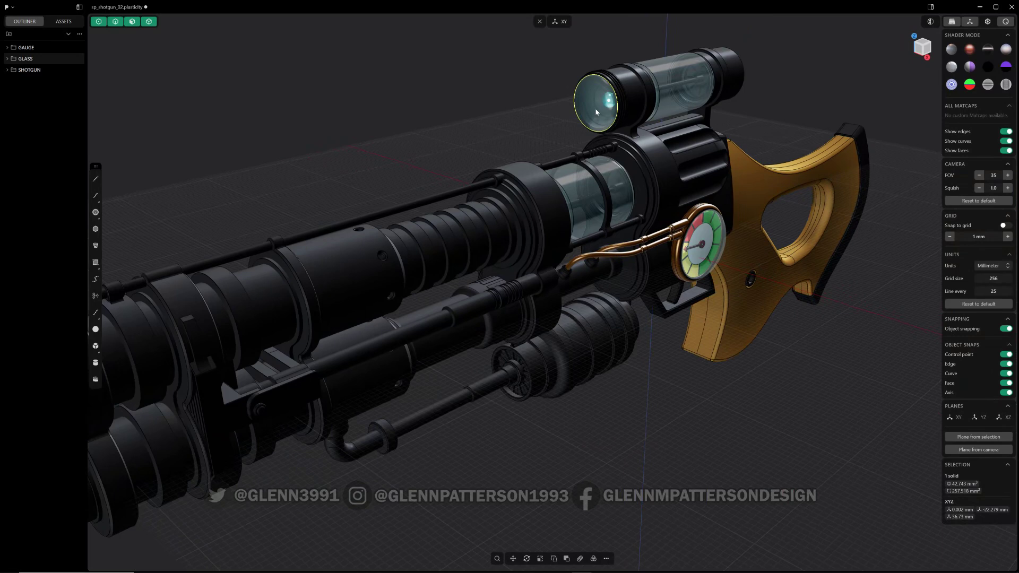
key(period)
key(slash)
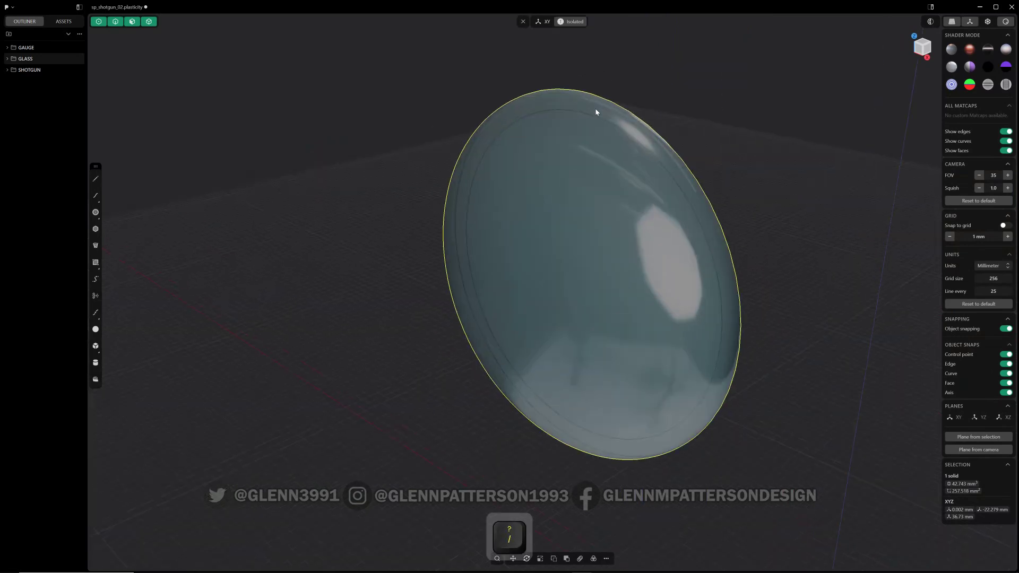
middle_drag(621, 244, 589, 247)
key(alt)
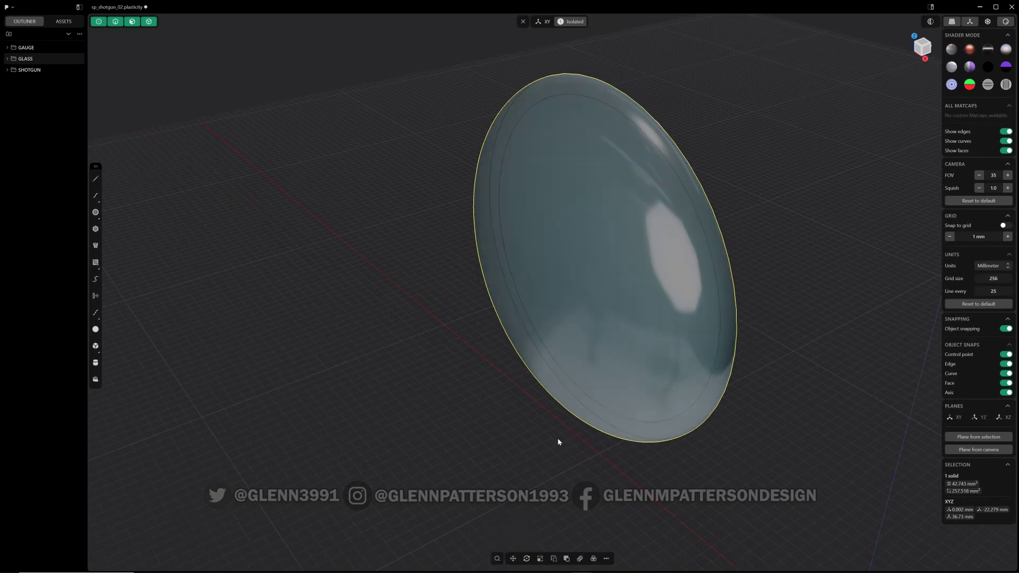
Try a move of the lens with its pivot snapped to the midpoint of the outer edge.
key(g)
mouse_move(597, 307)
middle_down()
mouse_move(539, 311)
mouse_move(582, 314)
middle_up()
key(v)
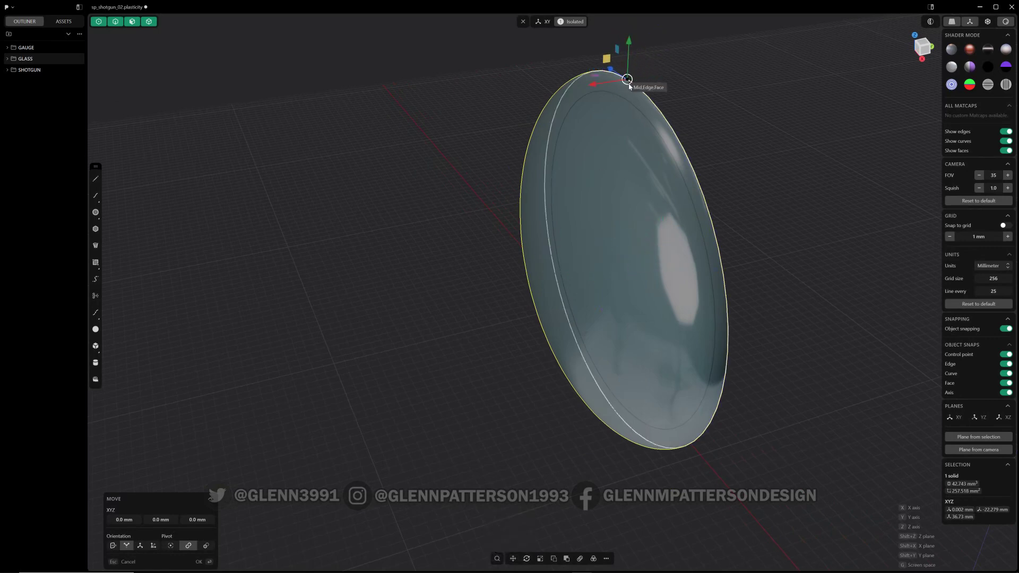
click(627, 80)
click(411, 234)
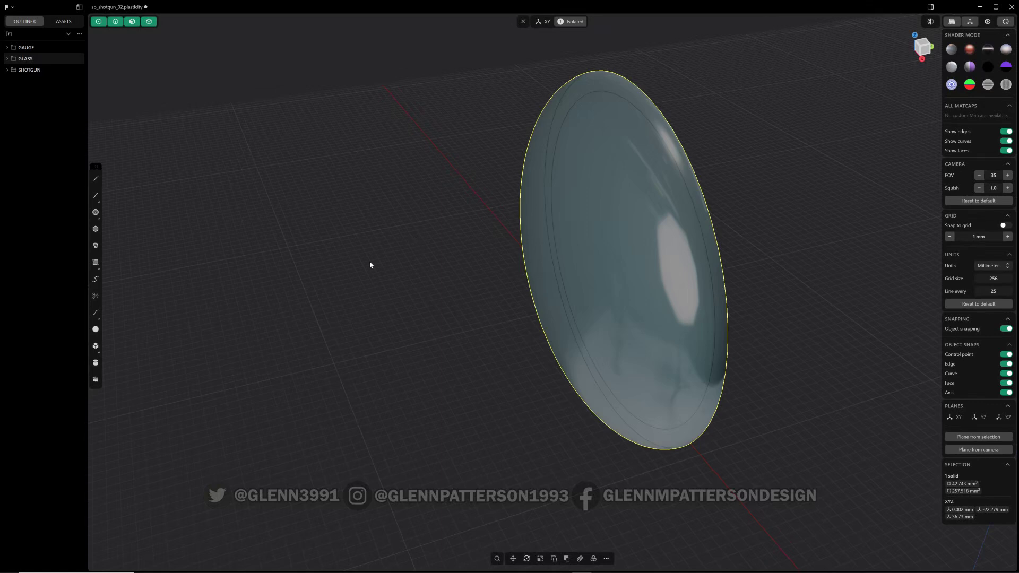
Snap the Move pivot to the centre of the lens's rear opening and cancel the move.
mouse_move(358, 307)
middle_down()
mouse_move(398, 292)
mouse_move(349, 295)
middle_up()
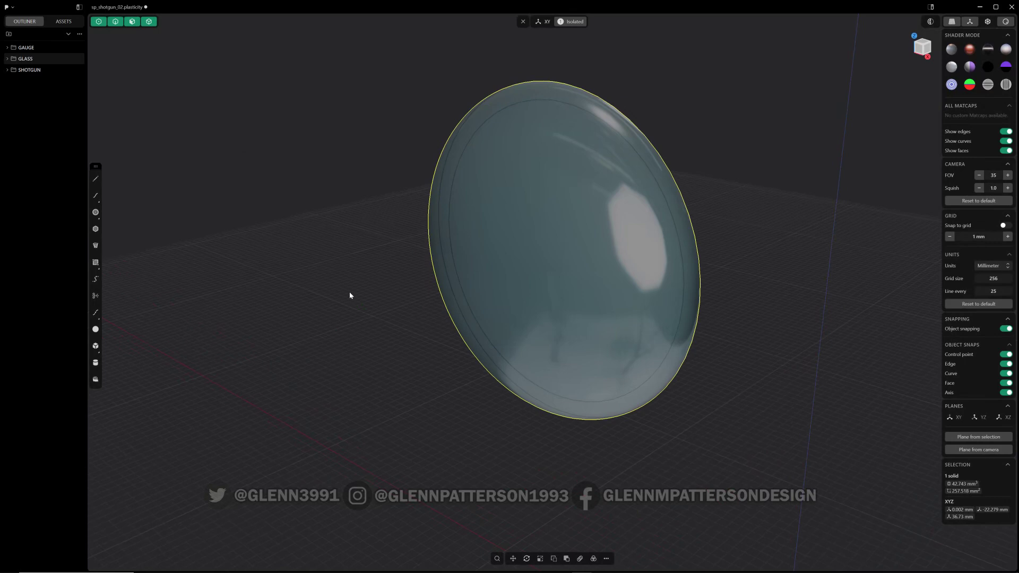
key(g)
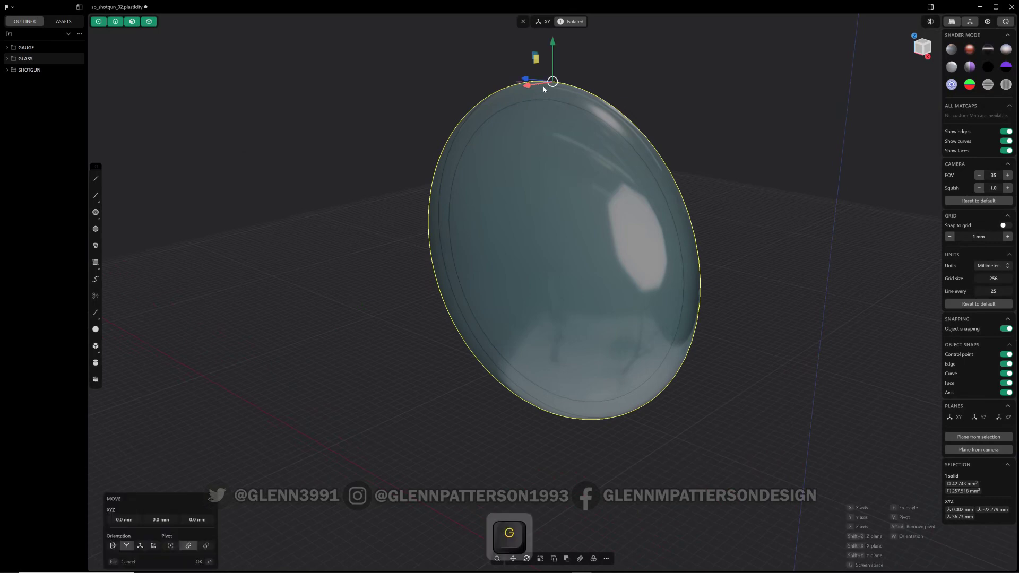
middle_drag(543, 88, 431, 99)
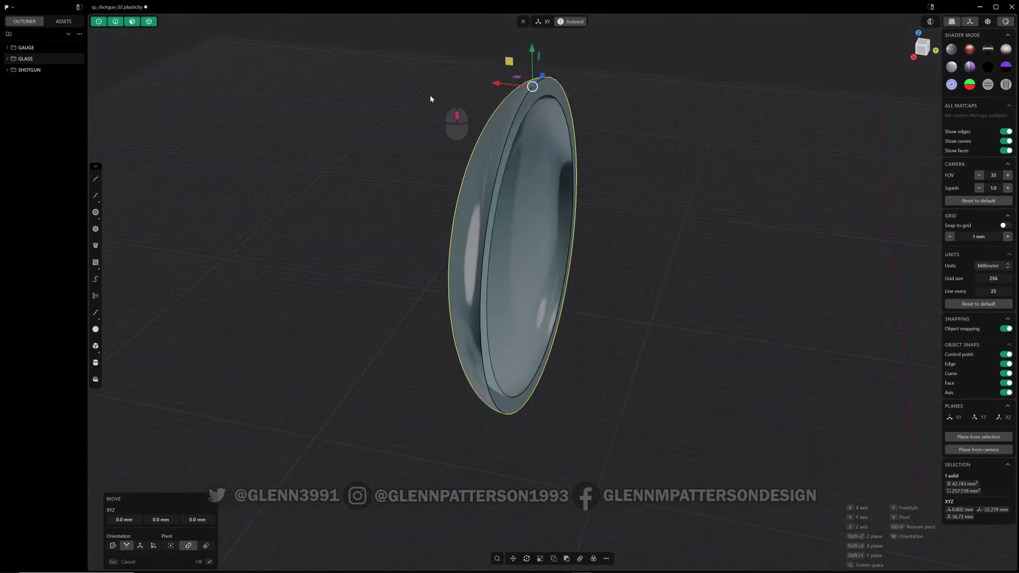
key(v)
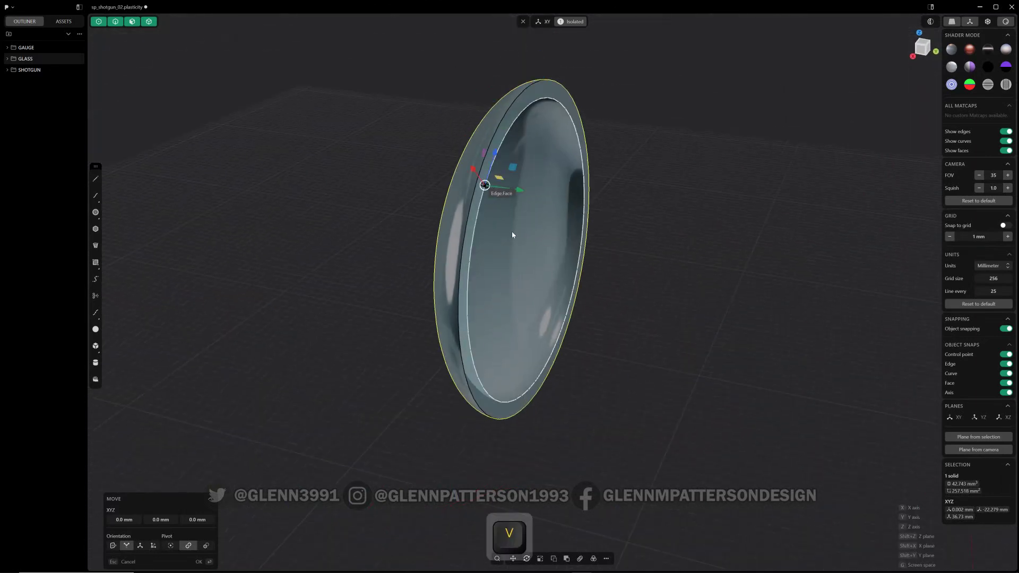
click(535, 253)
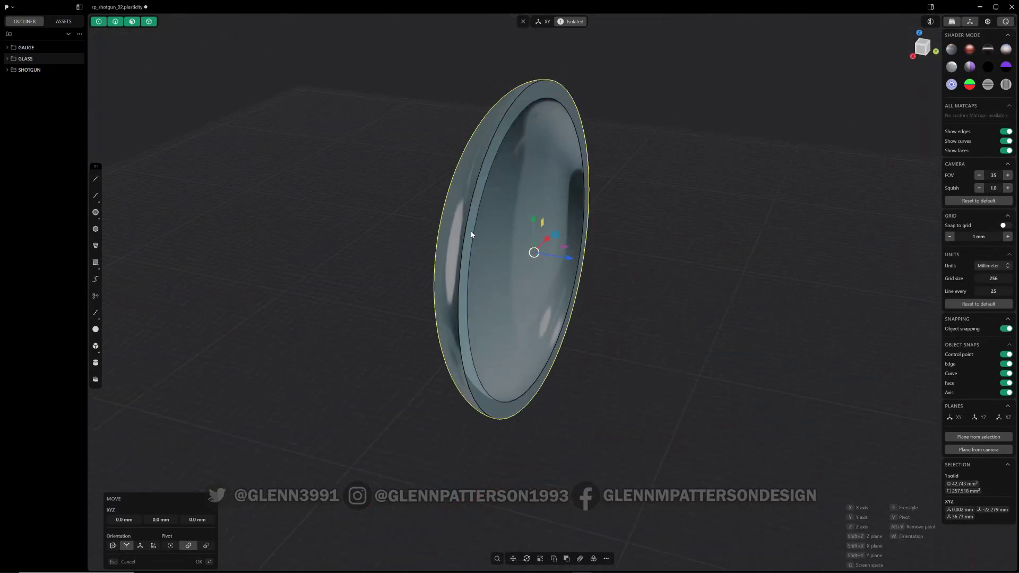
middle_drag(471, 235, 574, 211)
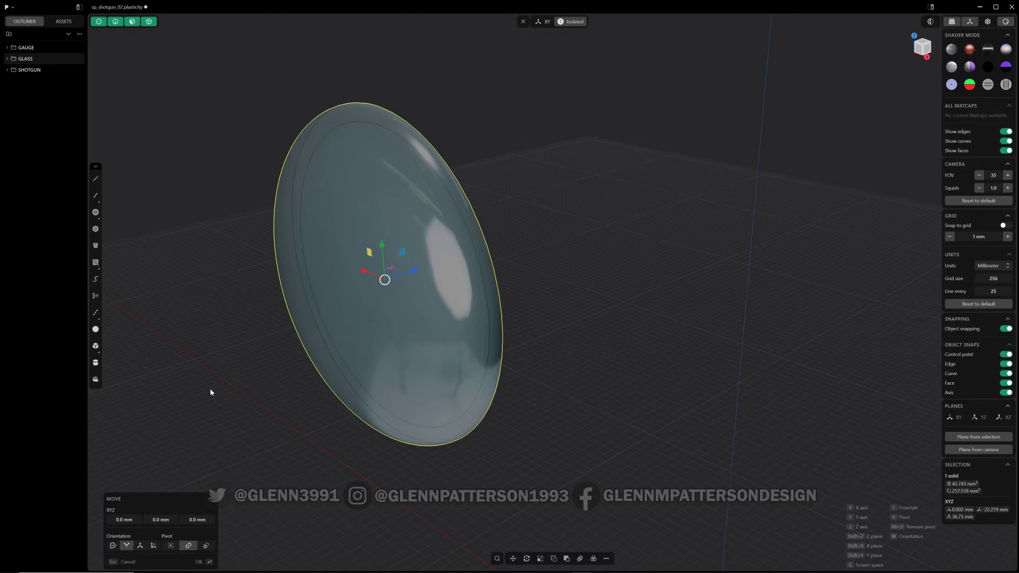
key(Escape)
End the lens isolation to show the whole gun again.
middle_drag(329, 316, 349, 330)
scroll(356, 329, down, 5)
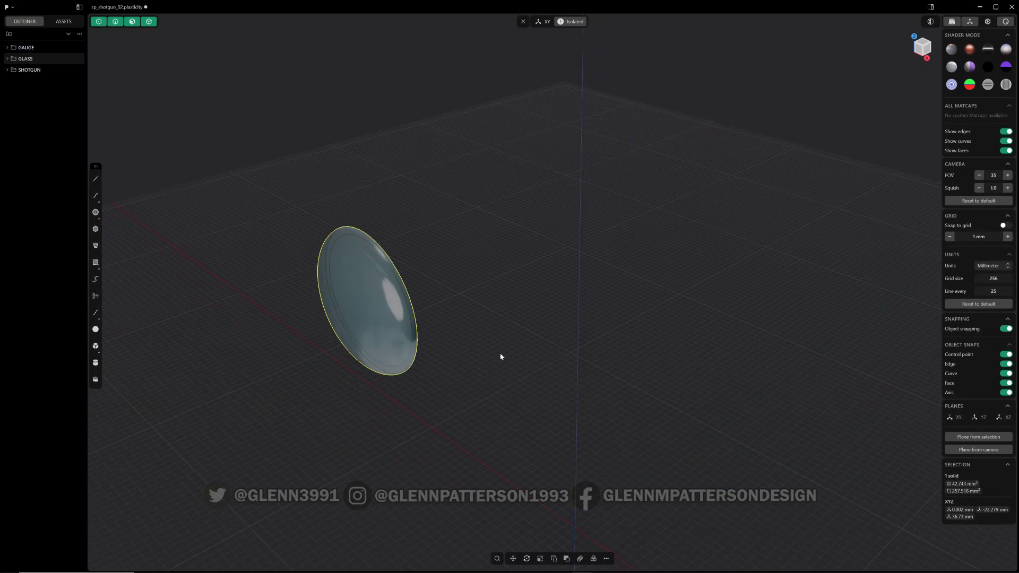
key(period)
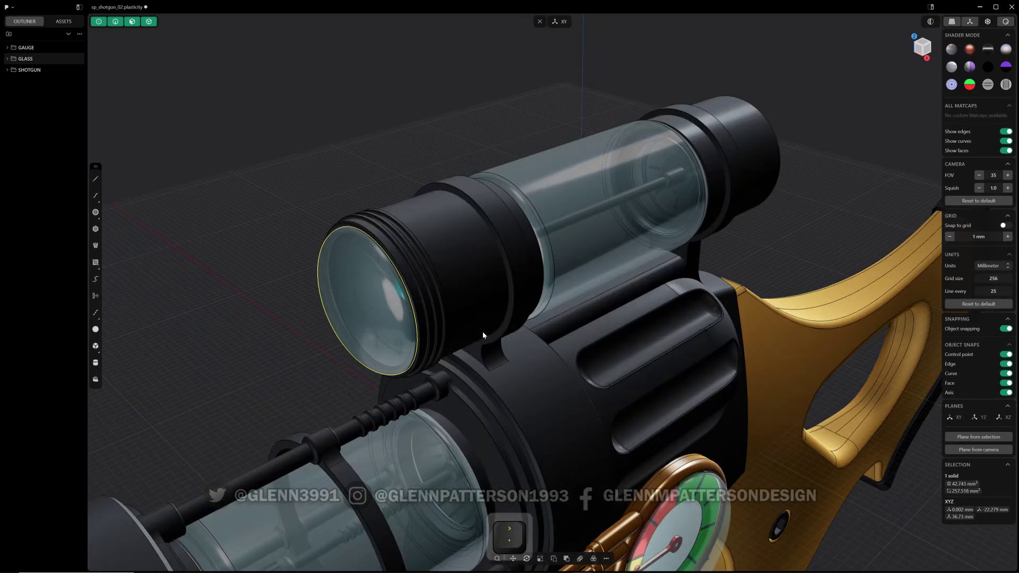
Turn on X-ray and rotate the gauge's needle about 36.7° into the red zone.
shift+middle_drag(536, 390, 371, 160)
middle_drag(491, 360, 604, 429)
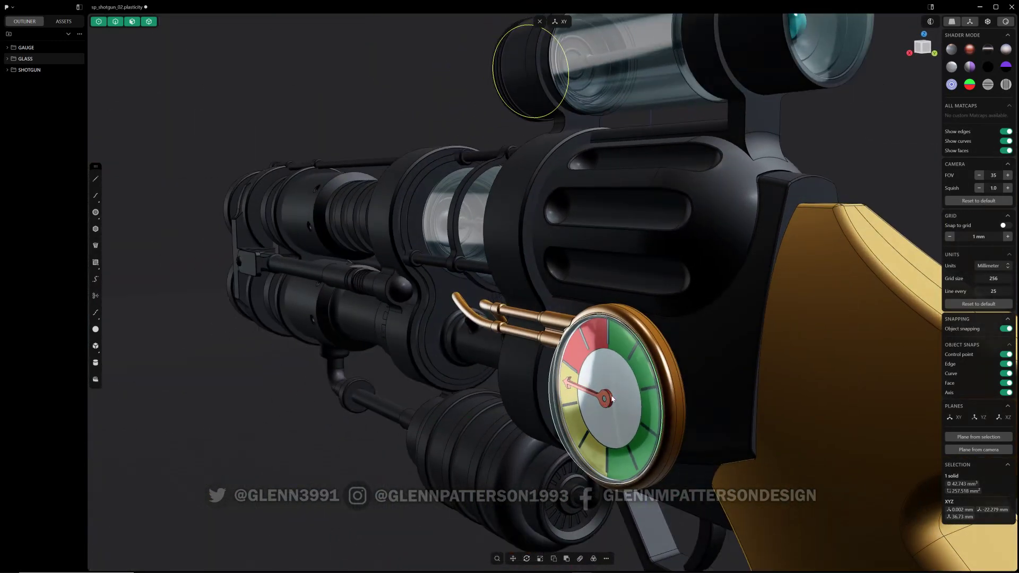
key(alt+z)
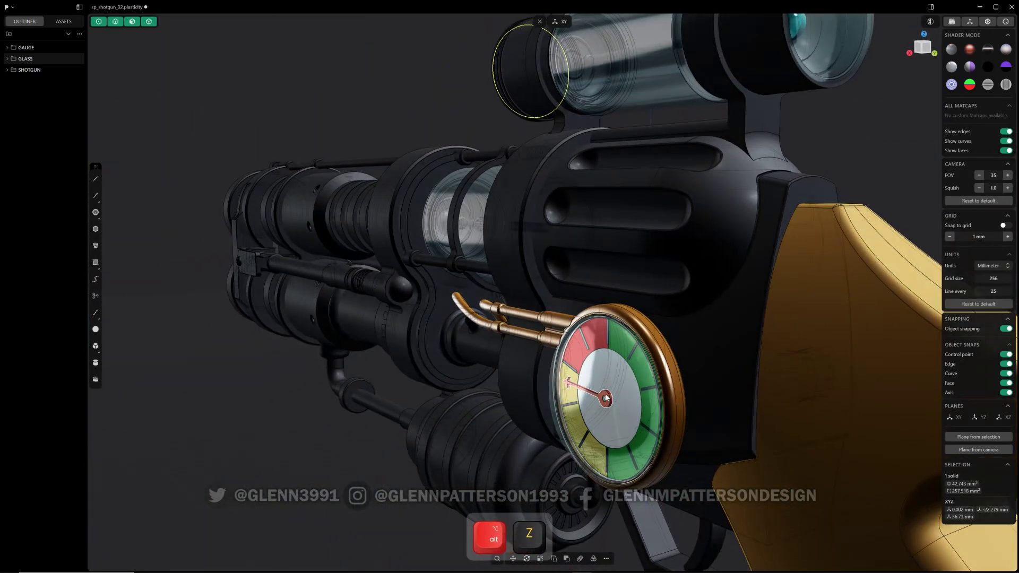
click(607, 398)
scroll(608, 403, up, 5)
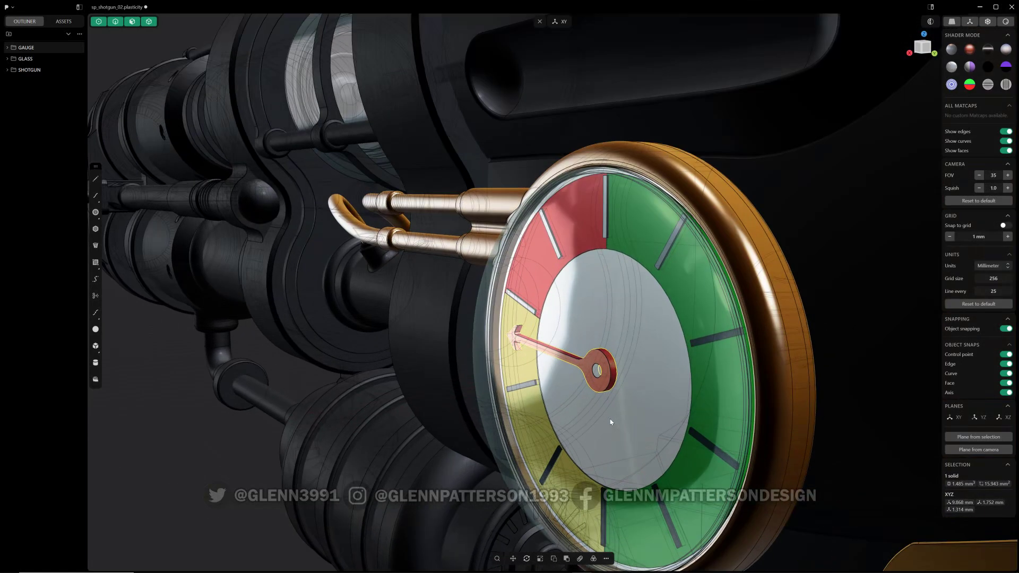
key(r)
middle_drag(614, 380, 709, 387)
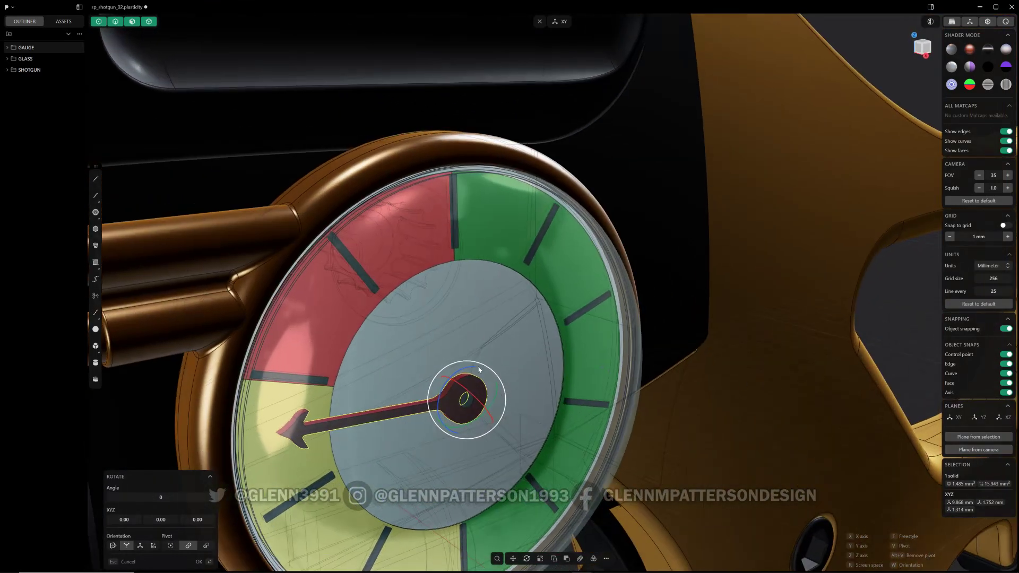
drag(462, 373, 570, 290)
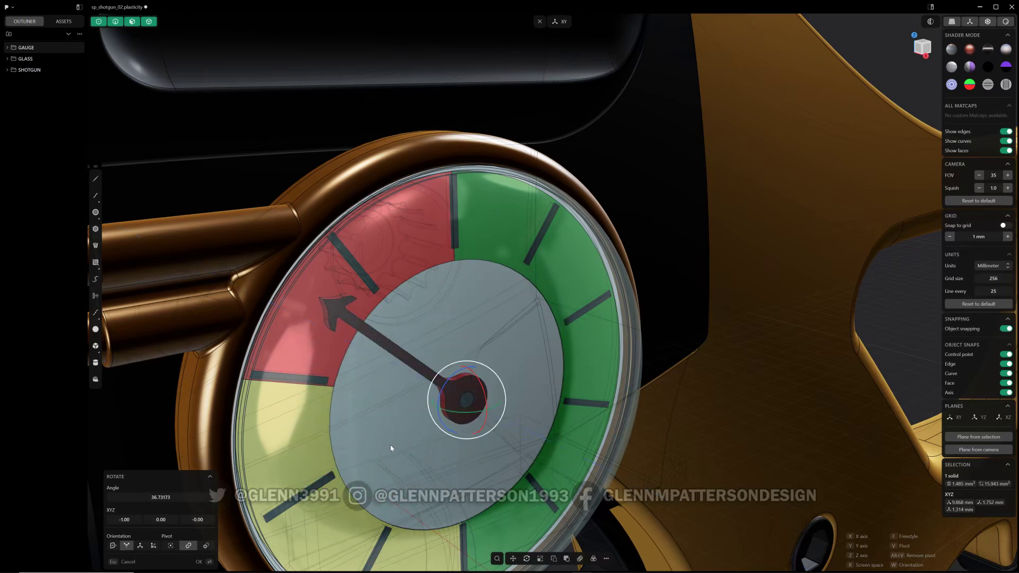
key(Return)
Clear the needle selection and select all solids in the GAUGE group.
scroll(391, 445, down, 10)
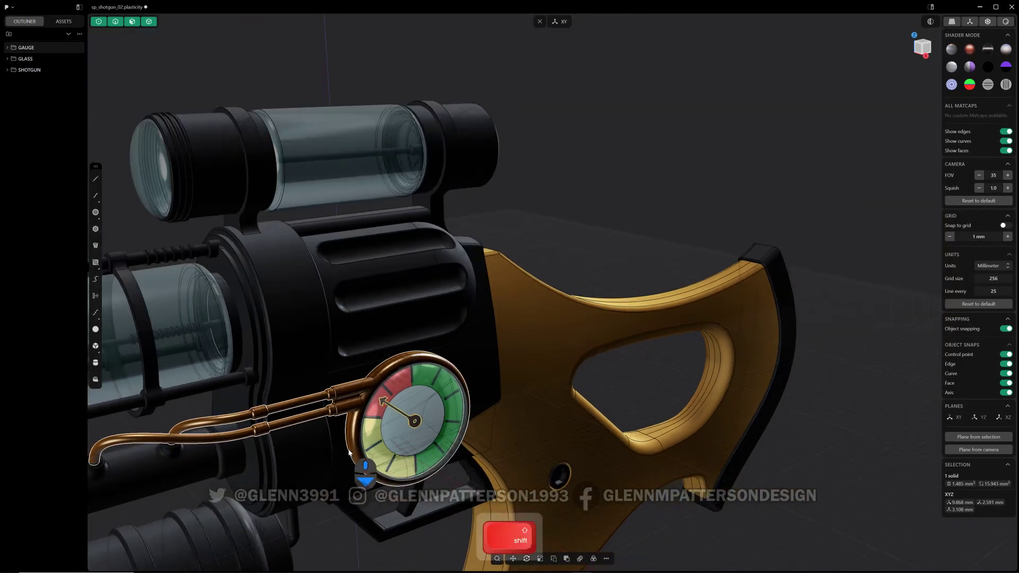
shift+middle_drag(349, 452, 595, 456)
click(584, 493)
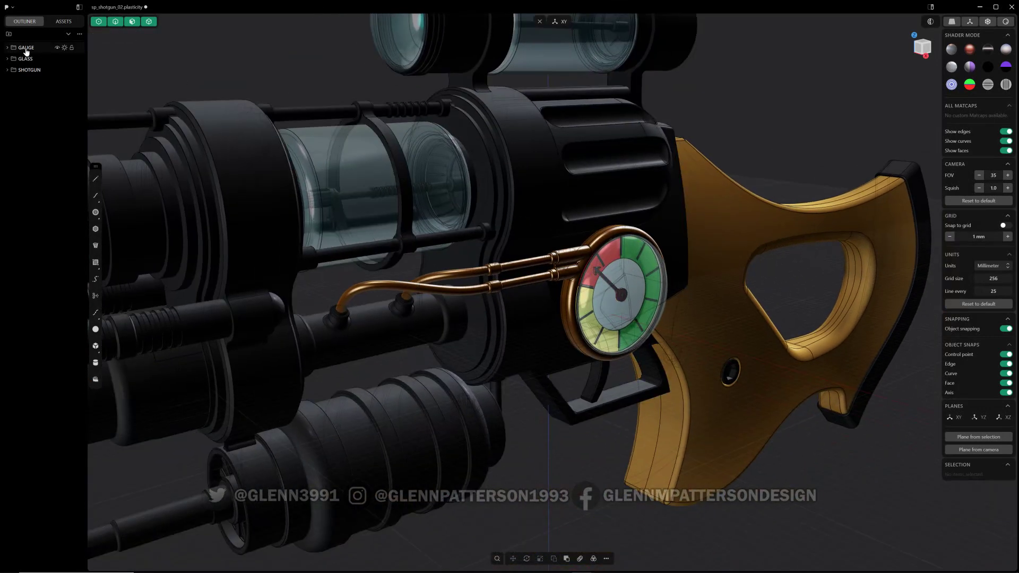
key(alt)
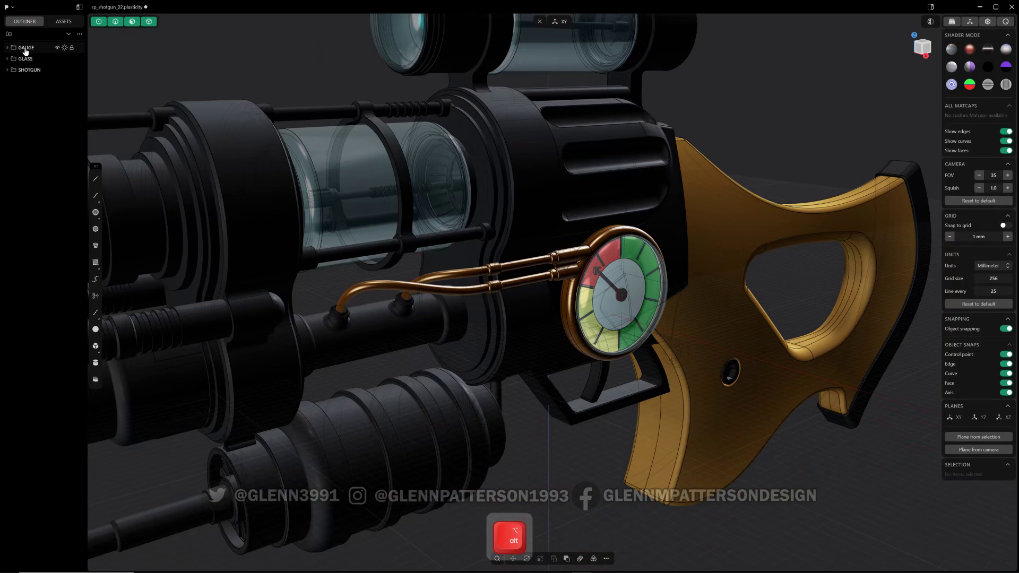
alt+click(25, 50)
Bring up the Move gizmo on the gauge assembly to check its pivot, and isolate the assembly.
middle_drag(564, 355, 434, 348)
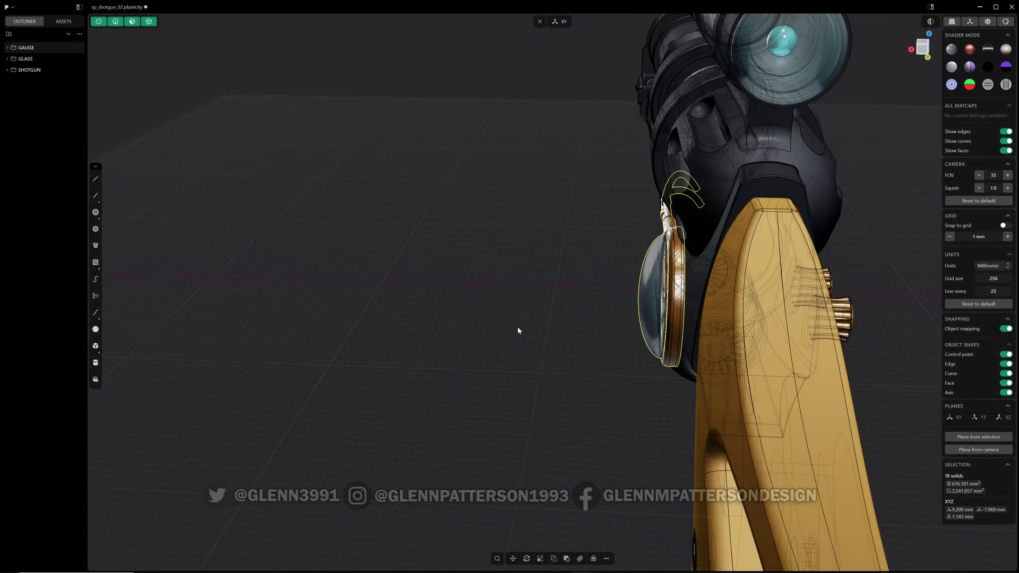
key(g)
middle_drag(518, 330, 733, 302)
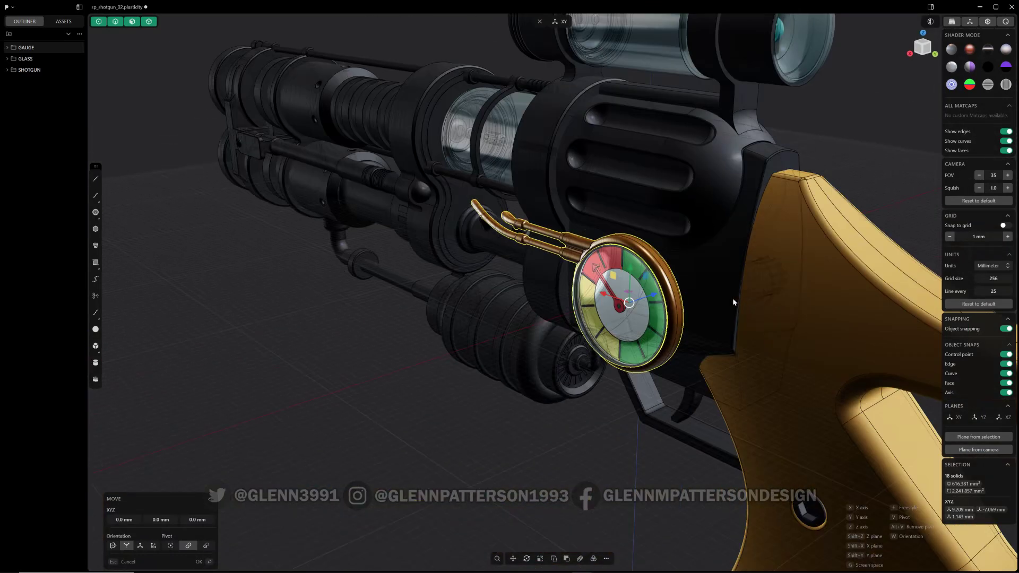
scroll(681, 310, up, 10)
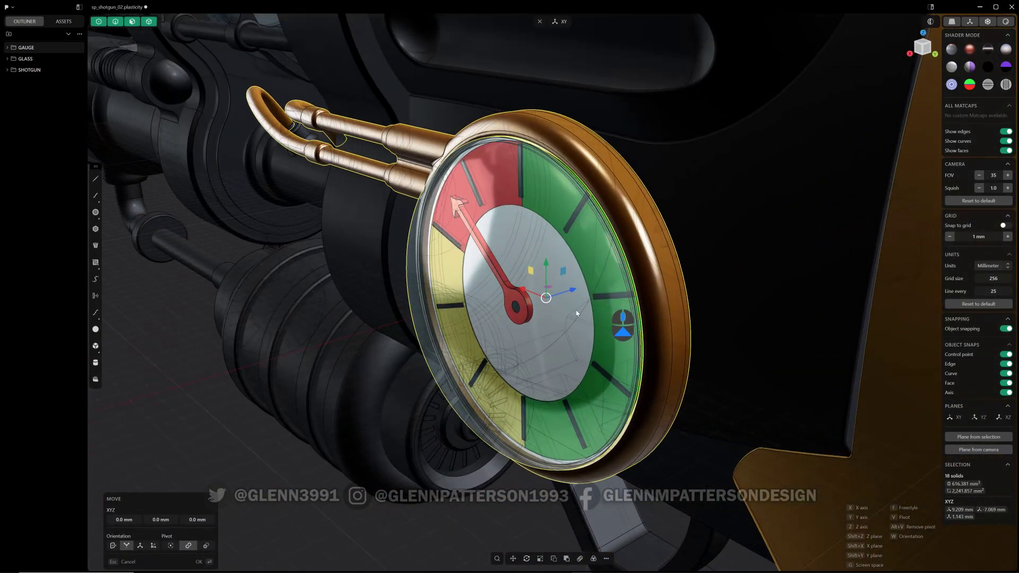
middle_drag(577, 314, 479, 280)
key(period)
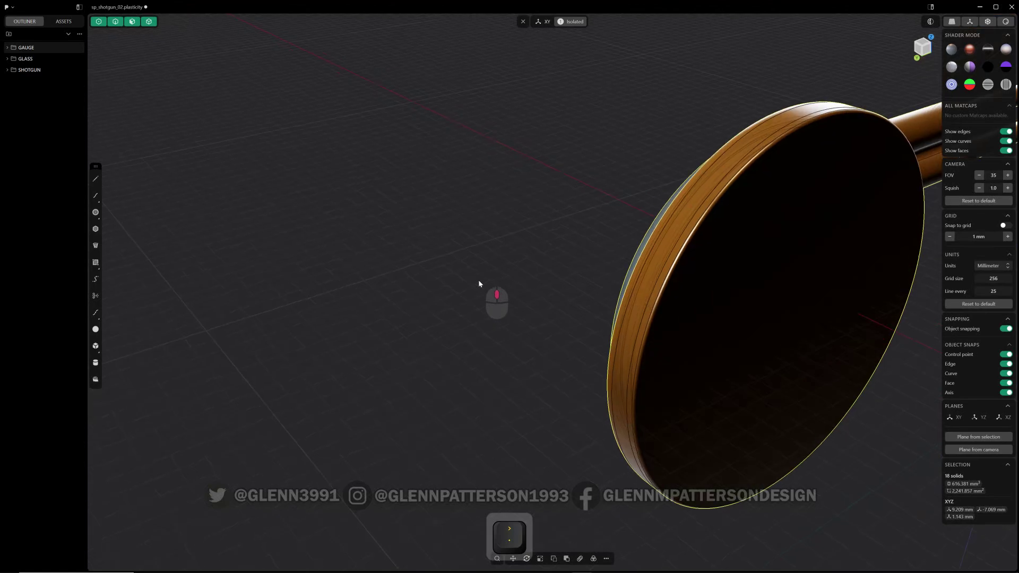
Examine the Move pivot on the isolated gauge assembly from several sides, cancel the move and end the isolation.
key(g)
middle_drag(790, 329, 571, 365)
scroll(589, 382, down, 3)
middle_drag(606, 333, 728, 340)
scroll(728, 340, down, 2)
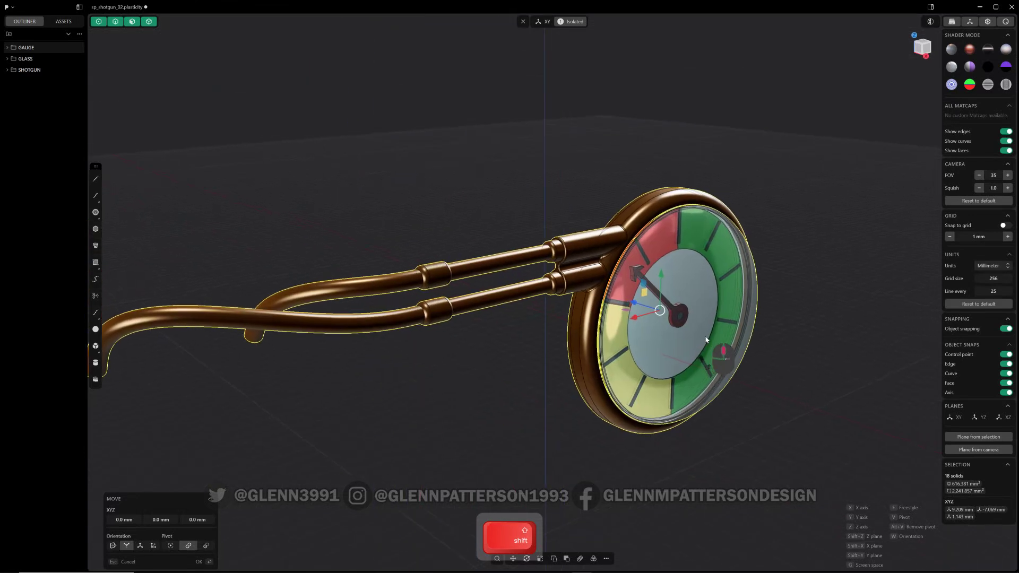
scroll(661, 343, down, 1)
mouse_move(649, 342)
middle_down()
mouse_move(661, 346)
mouse_move(655, 336)
middle_up()
middle_drag(535, 373, 483, 349)
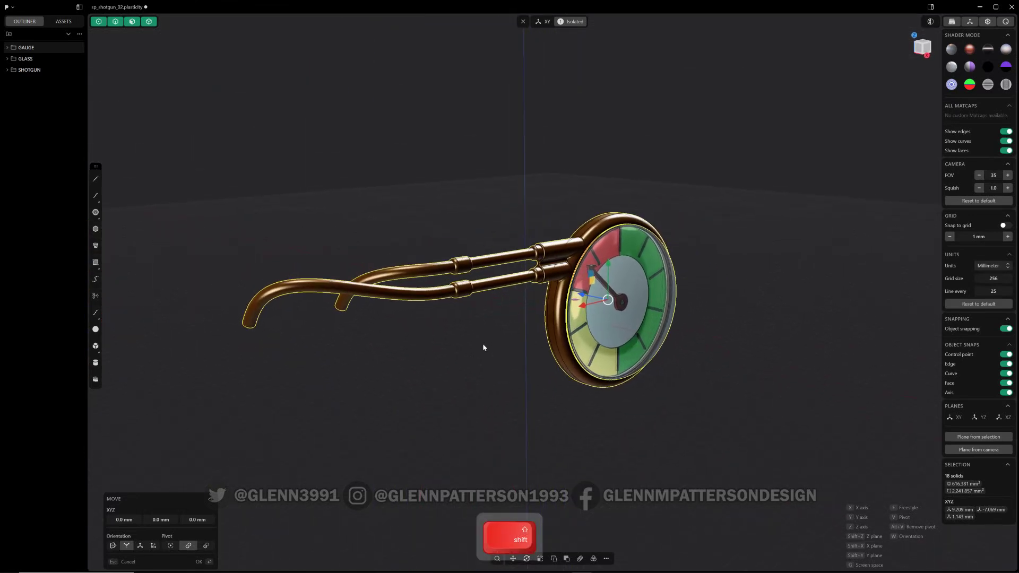
key(/)
Hide the glass lens at the front of the scope.
middle_drag(521, 212, 549, 252)
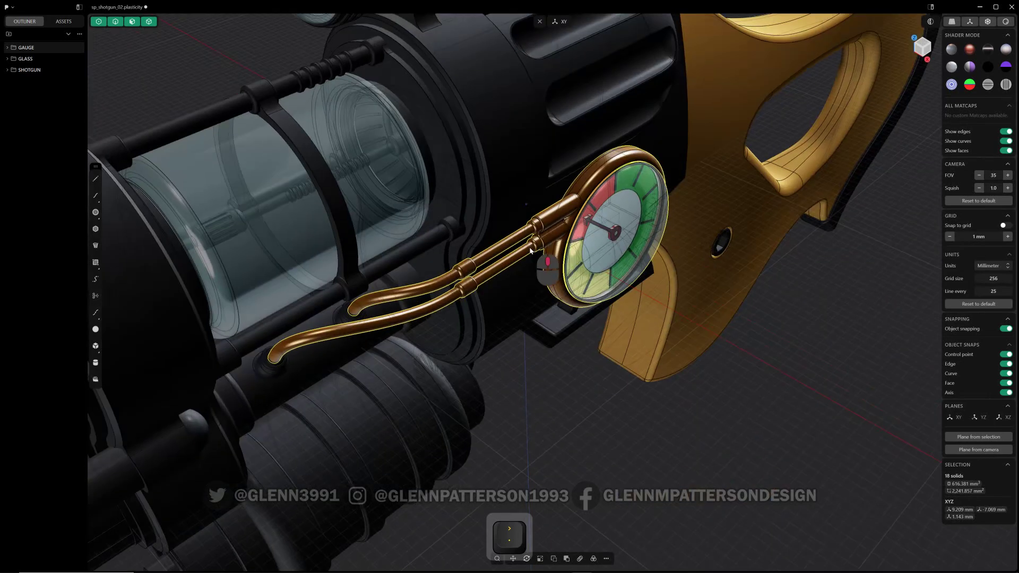
shift+middle_drag(509, 168, 604, 337)
click(419, 175)
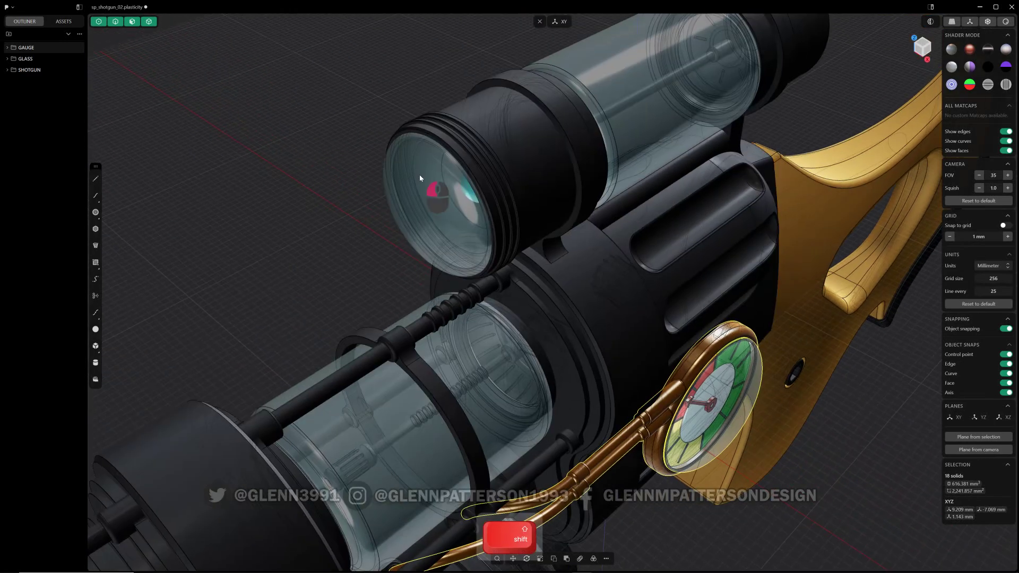
key(h)
Turn off X-ray and duplicate the small teal lens inside the scope.
middle_drag(493, 201, 517, 180)
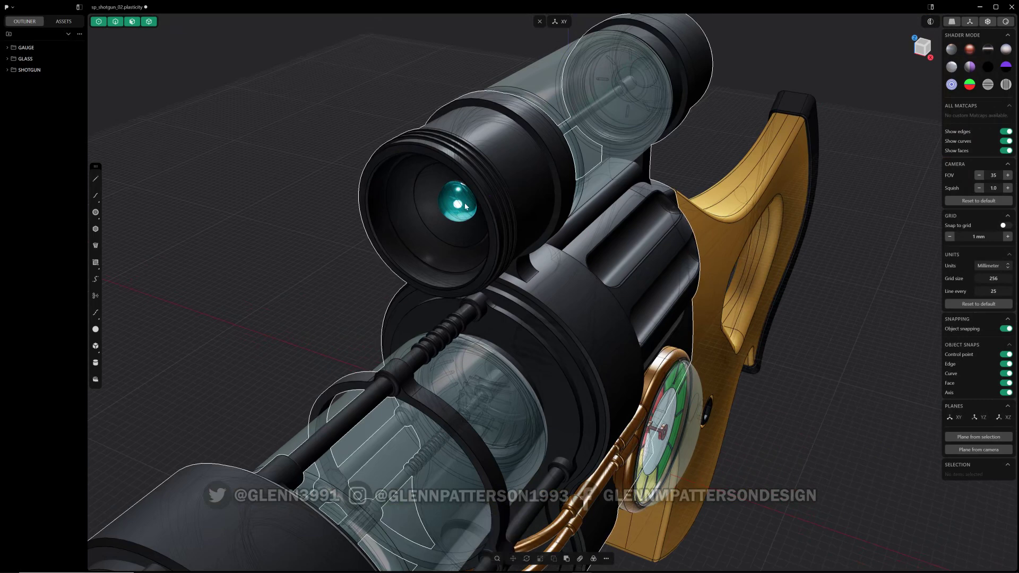
key(alt+z)
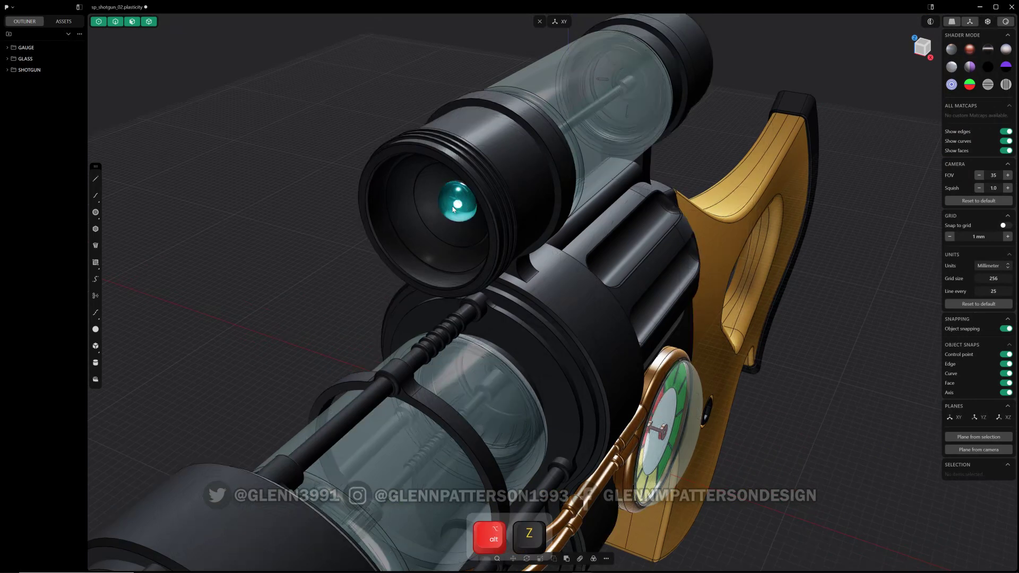
click(453, 210)
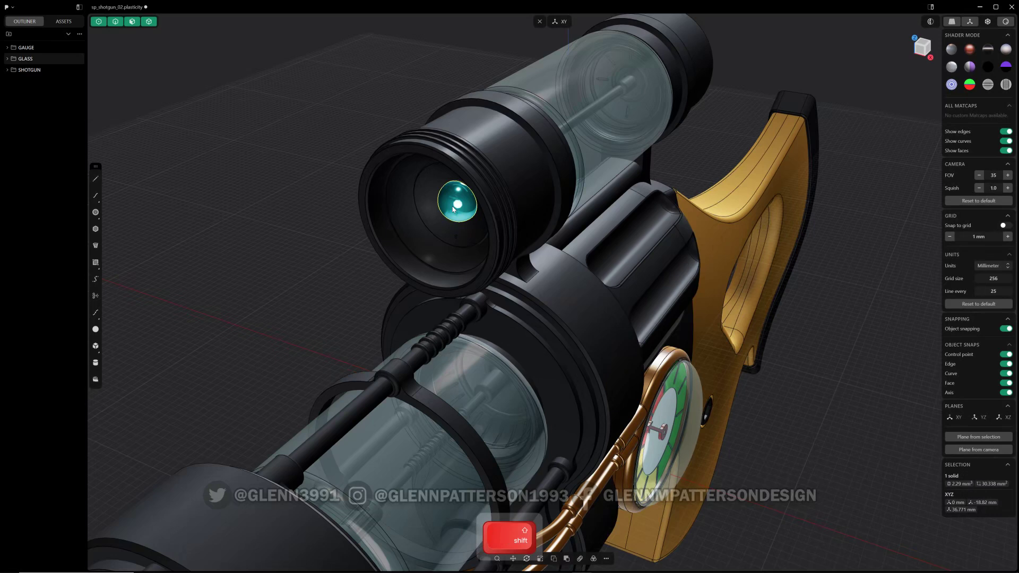
key(shift+d)
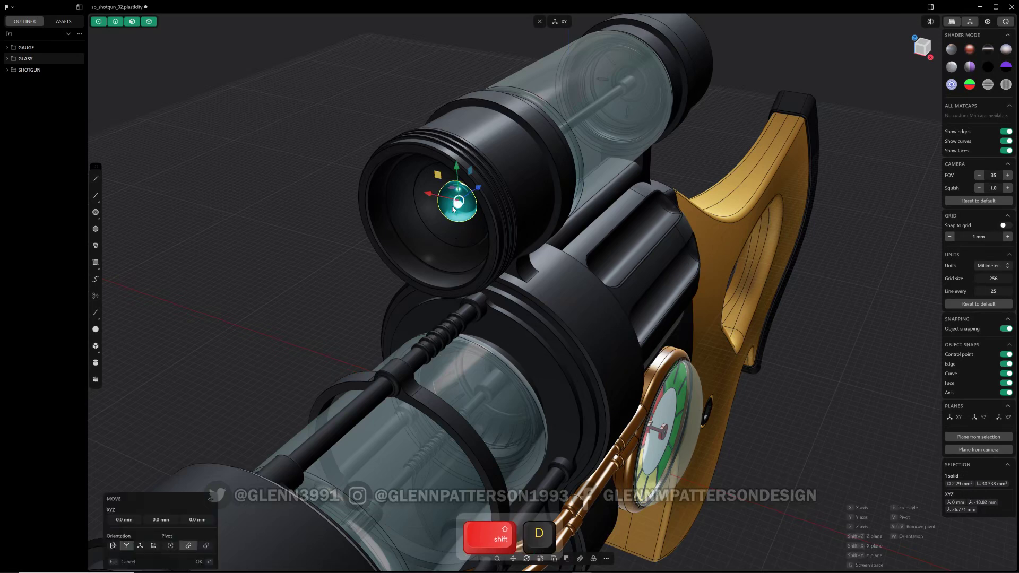
Isolate the small teal lens and view its hollow rear side.
key(period)
scroll(453, 208, up, 10)
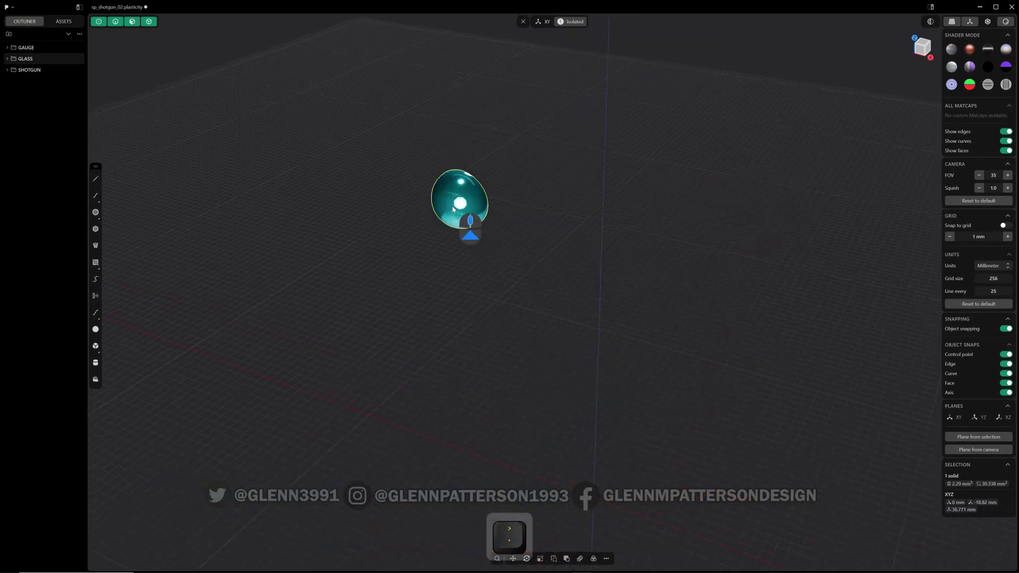
middle_drag(453, 207, 325, 218)
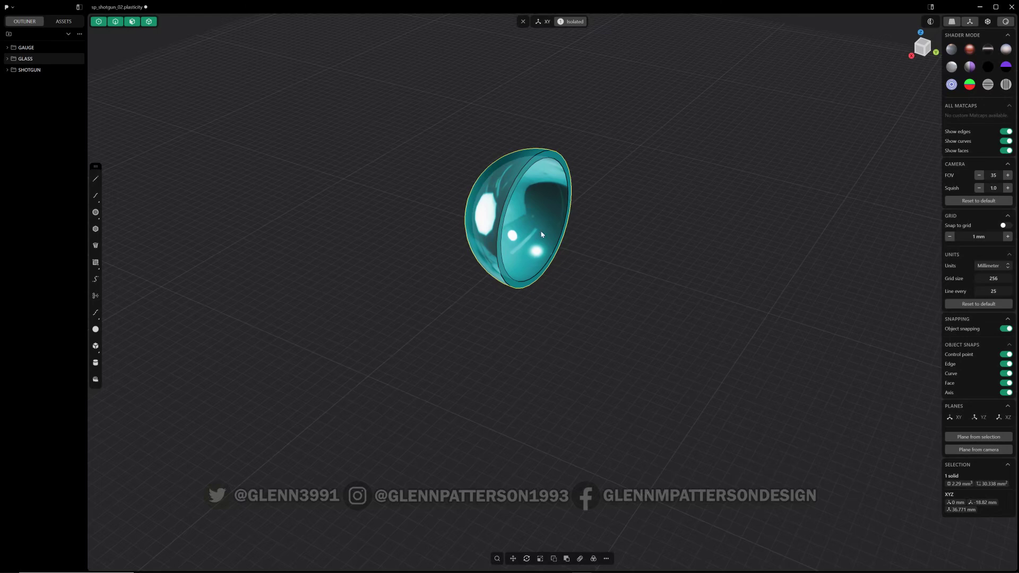
Check the Move pivot on the isolated teal lens from its outer side and end the isolation.
key(g)
middle_drag(535, 220, 629, 219)
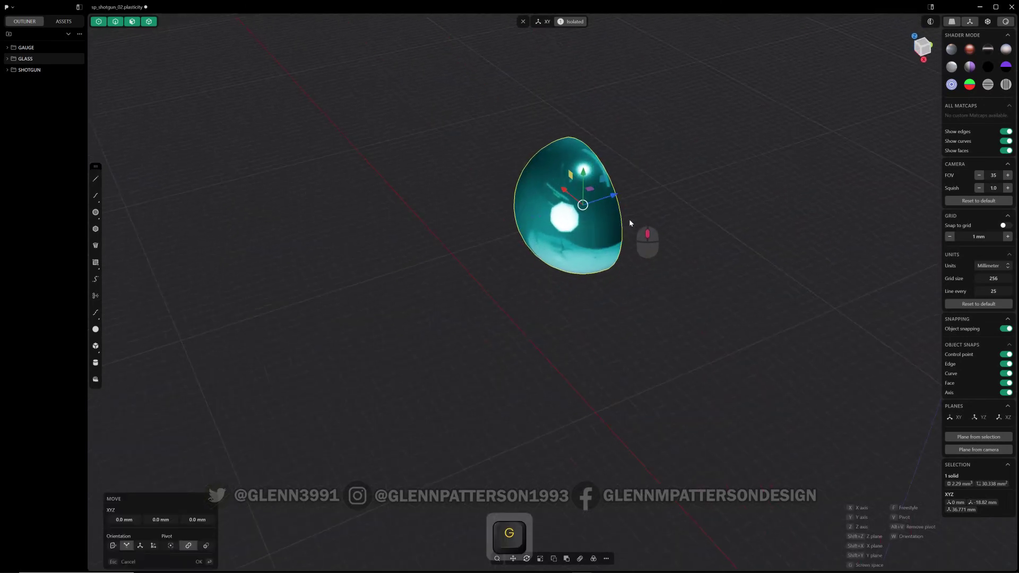
key(slash)
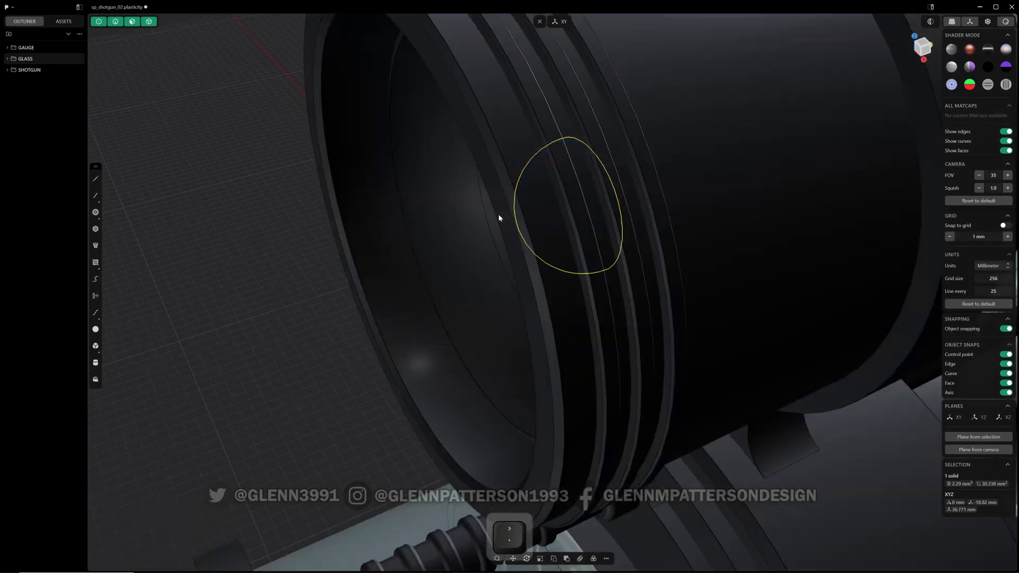
Move the duplicated teal lens -4.34 mm along its Z axis, towards the scope's front opening.
scroll(499, 216, down, 8)
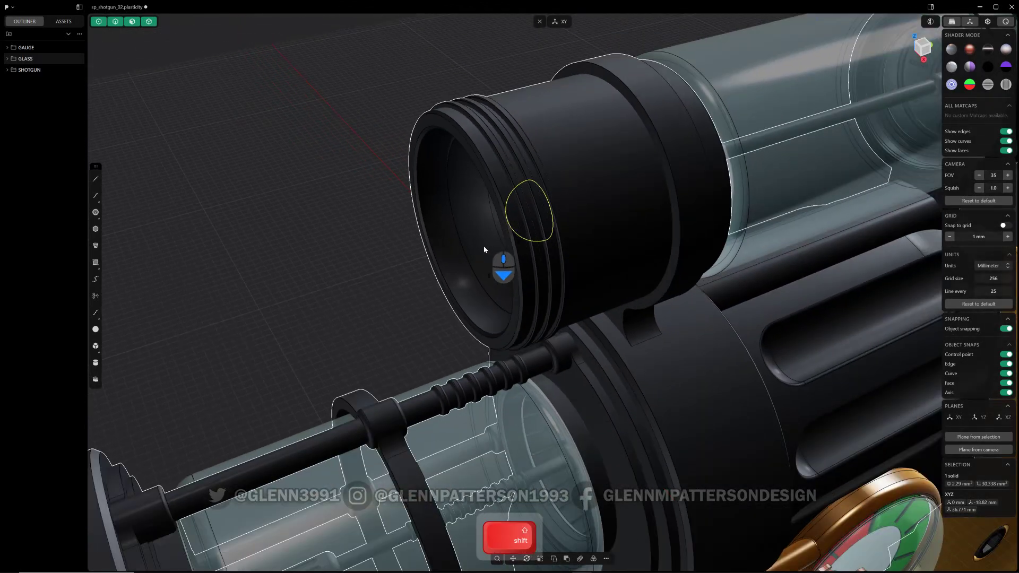
shift+middle_drag(484, 250, 524, 251)
key(g)
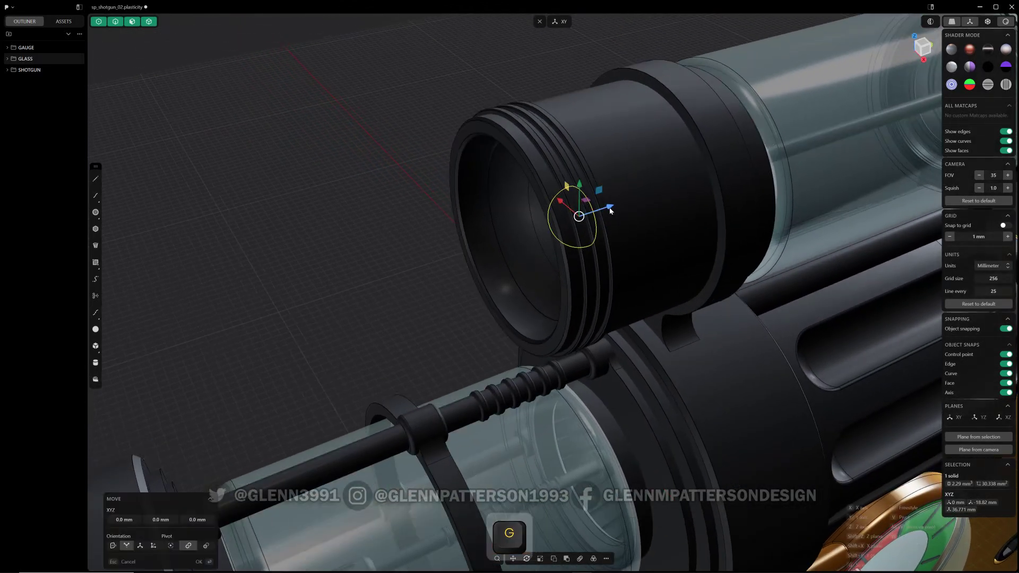
drag(610, 208, 492, 134)
middle_drag(494, 215, 628, 275)
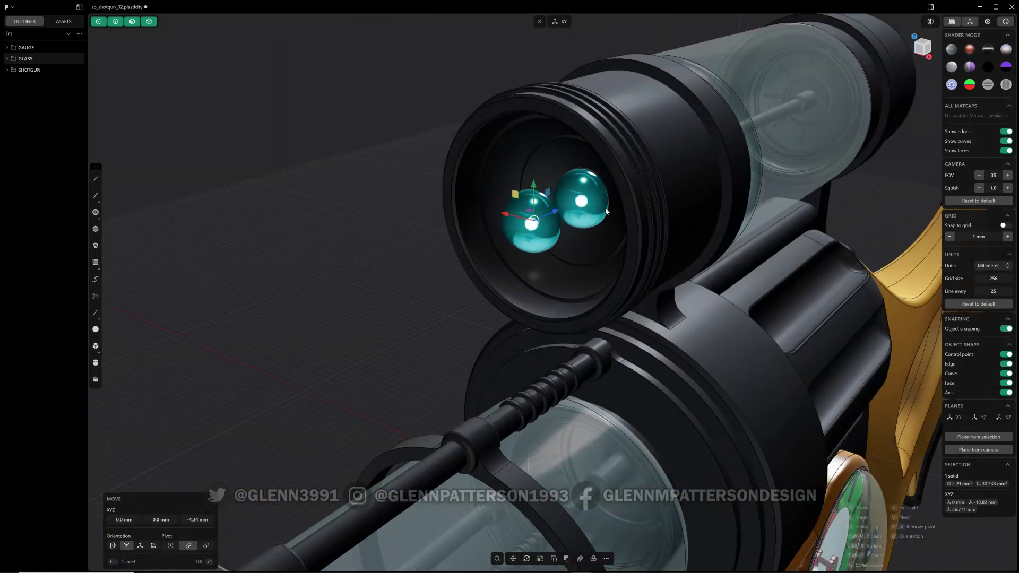
middle_drag(606, 211, 451, 184)
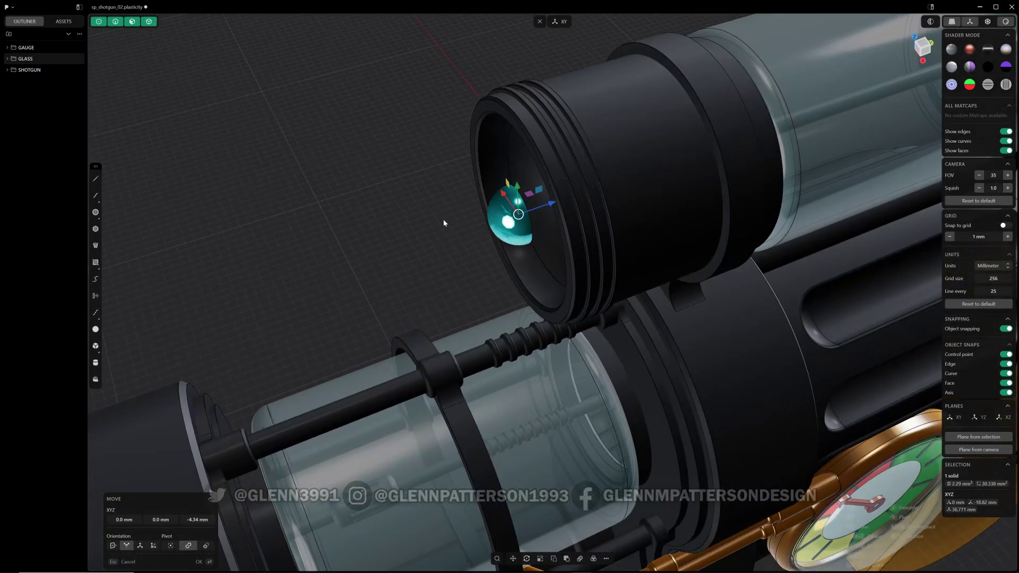
Scale the duplicated teal lens up uniformly to fill the scope's front opening, and flatten it along the scope's axis.
key(s)
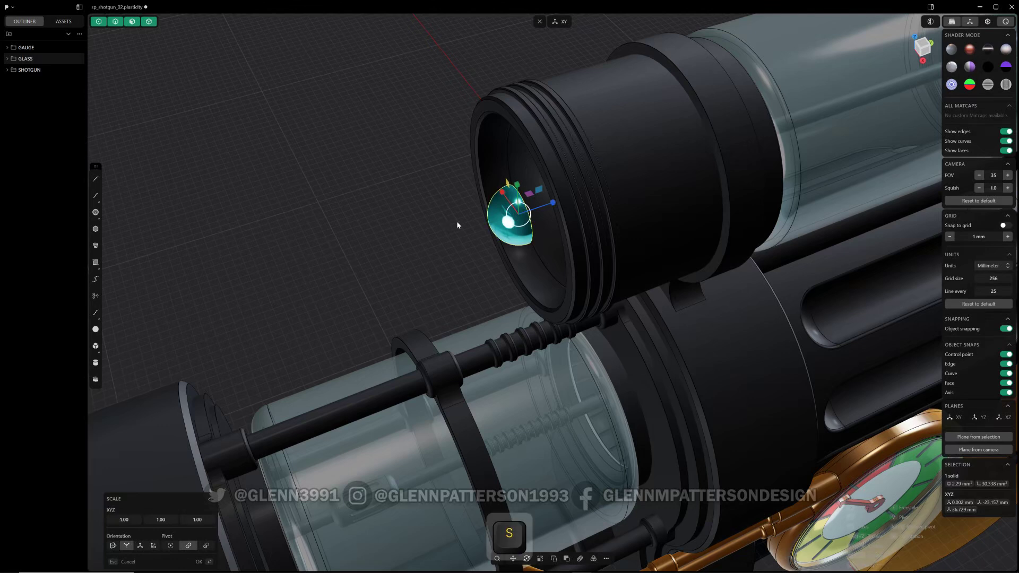
click(587, 60)
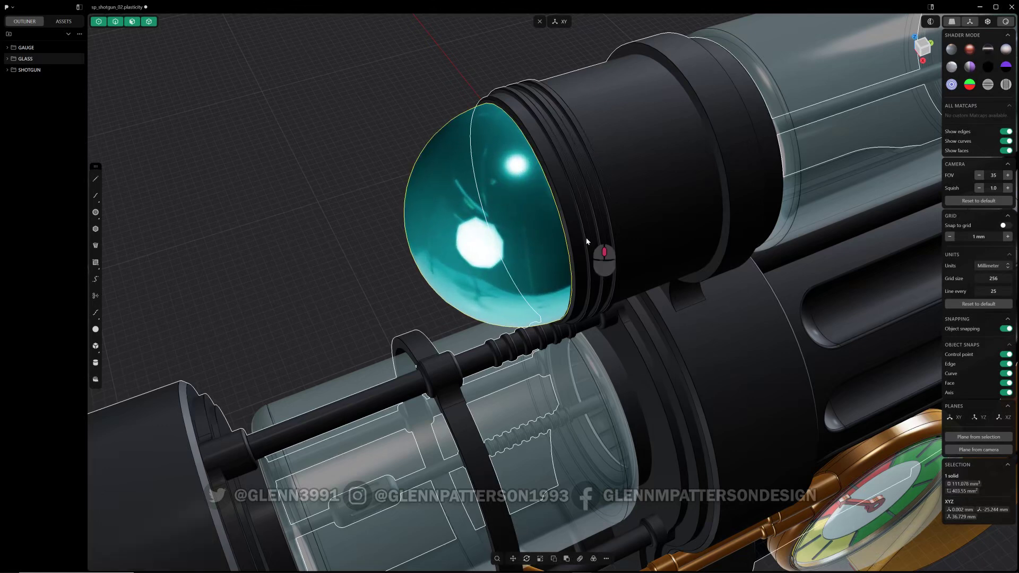
mouse_move(586, 237)
middle_down()
mouse_move(642, 189)
mouse_move(588, 233)
middle_up()
scroll(607, 223, down, 2)
key(s)
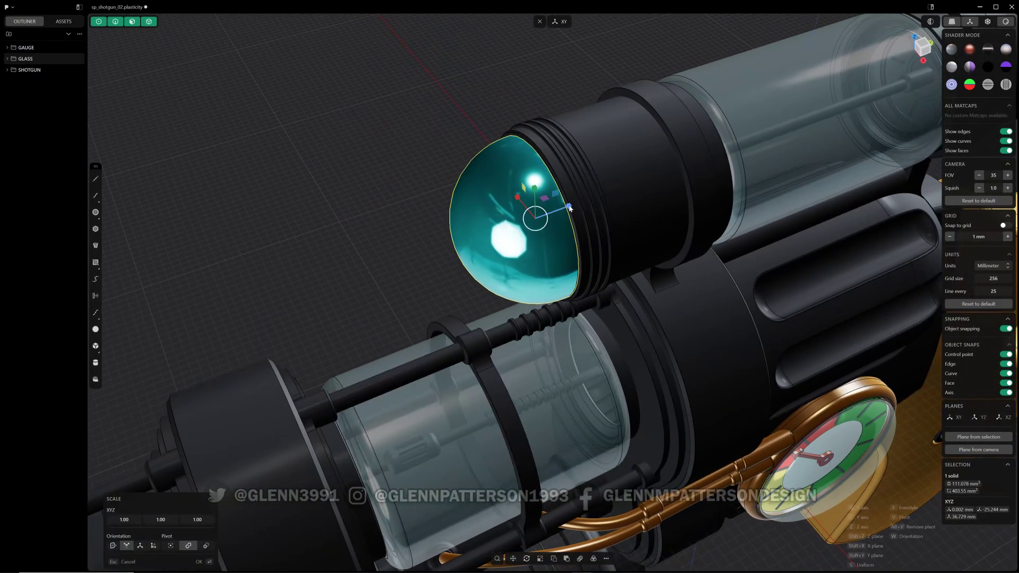
drag(570, 208, 550, 213)
right_click(349, 219)
click(347, 249)
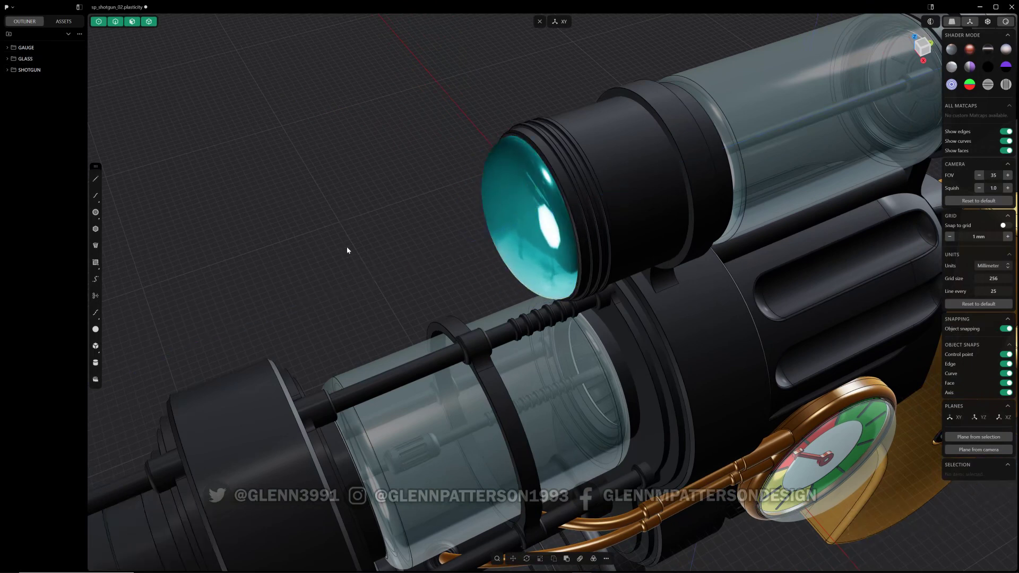
Delete the enlarged teal lens at the front of the scope.
middle_drag(348, 250, 387, 230)
scroll(419, 234, down, 3)
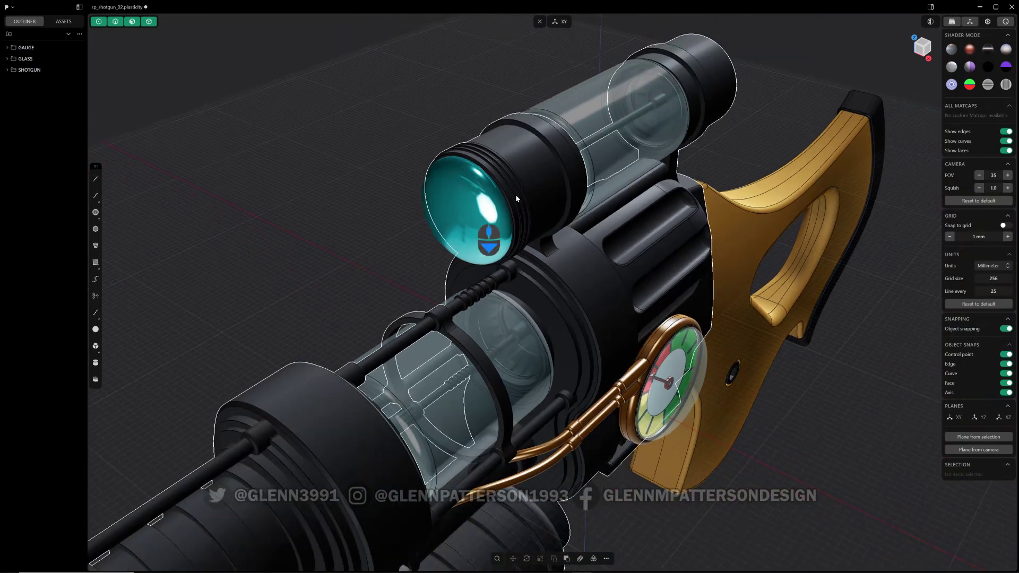
click(438, 225)
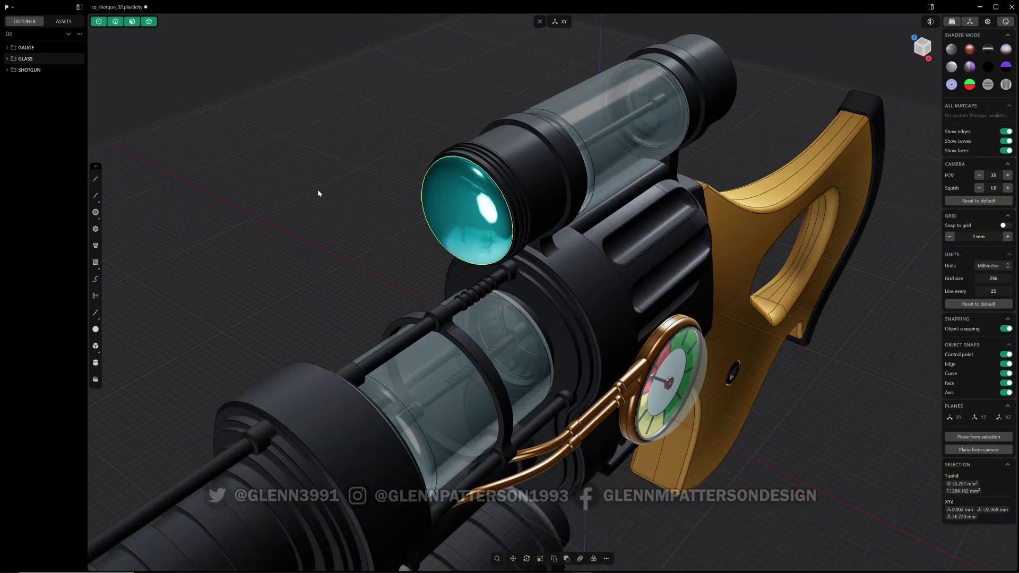
key(x)
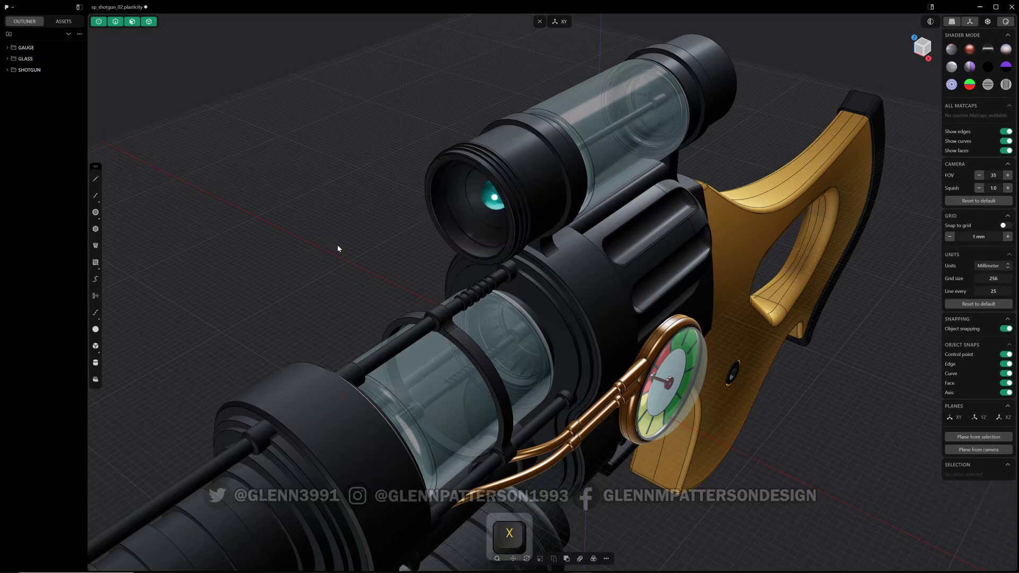
Unhide the scope's front glass lens, Extruded.013, in the GLASS group.
click(7, 58)
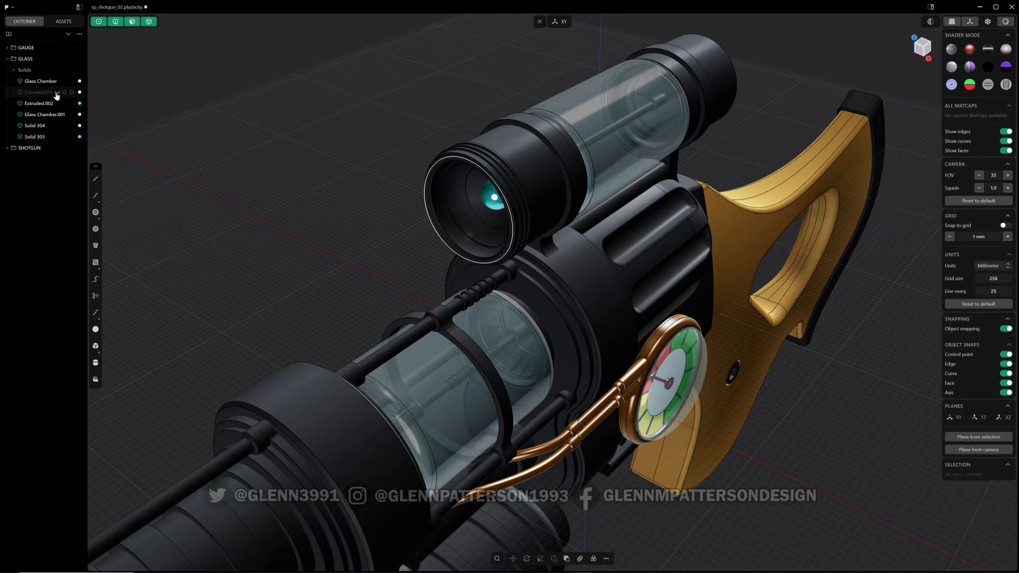
scroll(275, 228, down, 5)
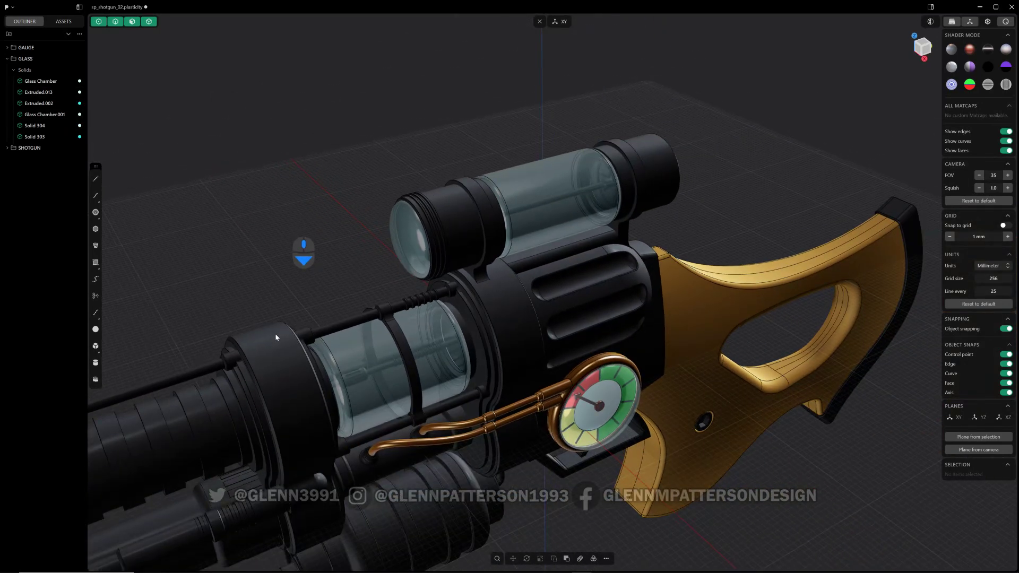
shift+scroll(275, 337, down, 6)
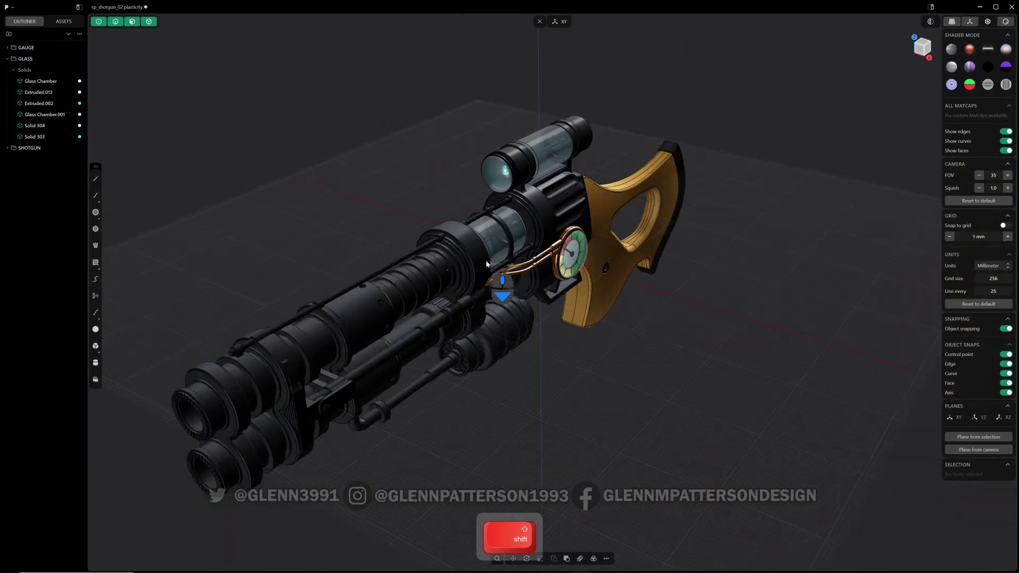
shift+middle_drag(486, 260, 480, 260)
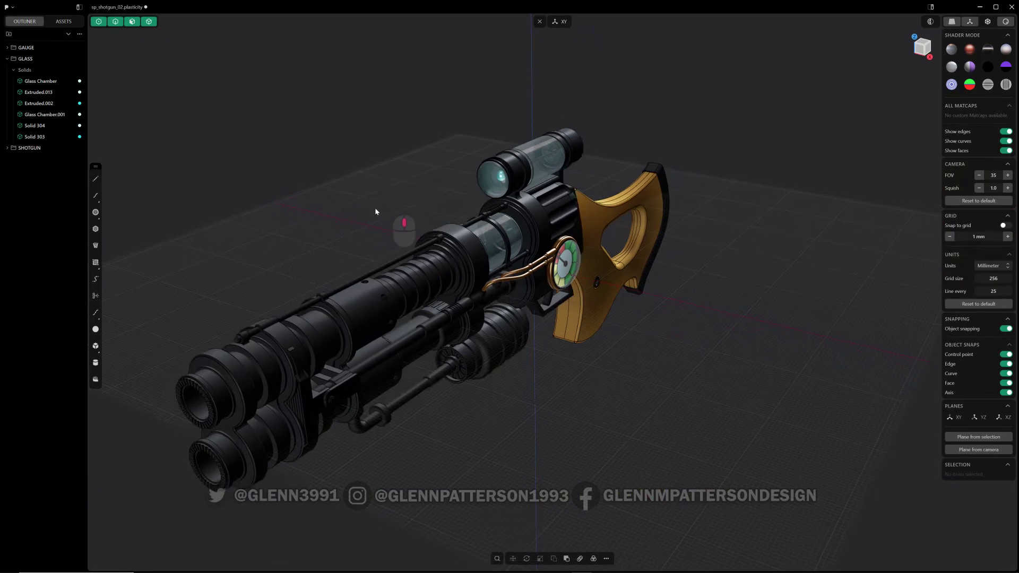
middle_drag(376, 211, 354, 209)
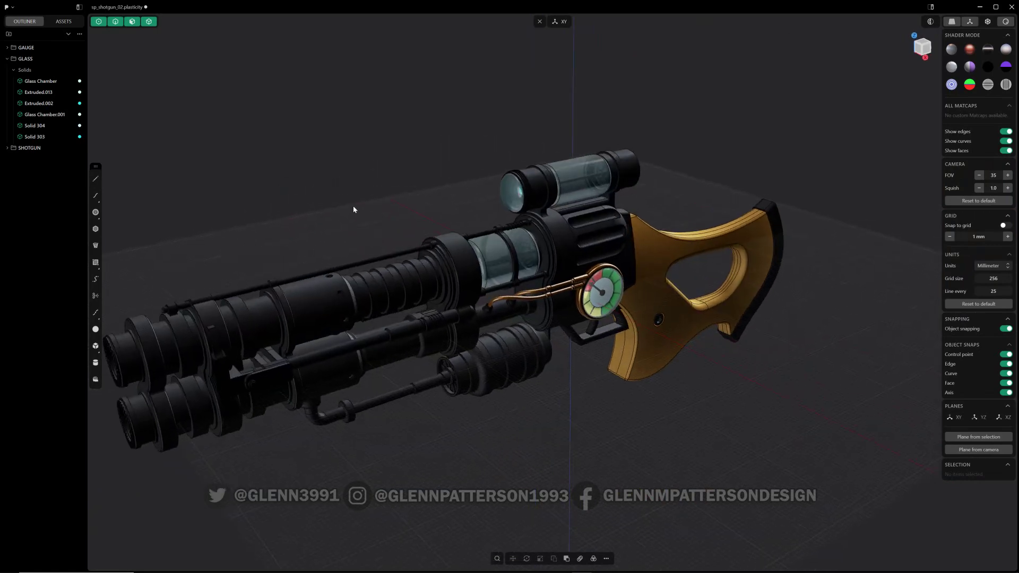